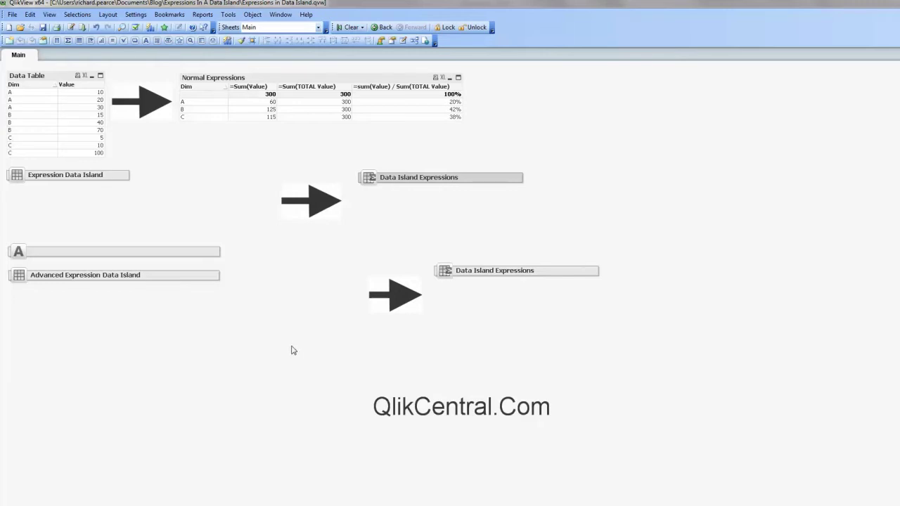
Step: Restore the Expression Data Island table, Data Island Expressions chart and SumValue lookup text object
key(alt+Tab)
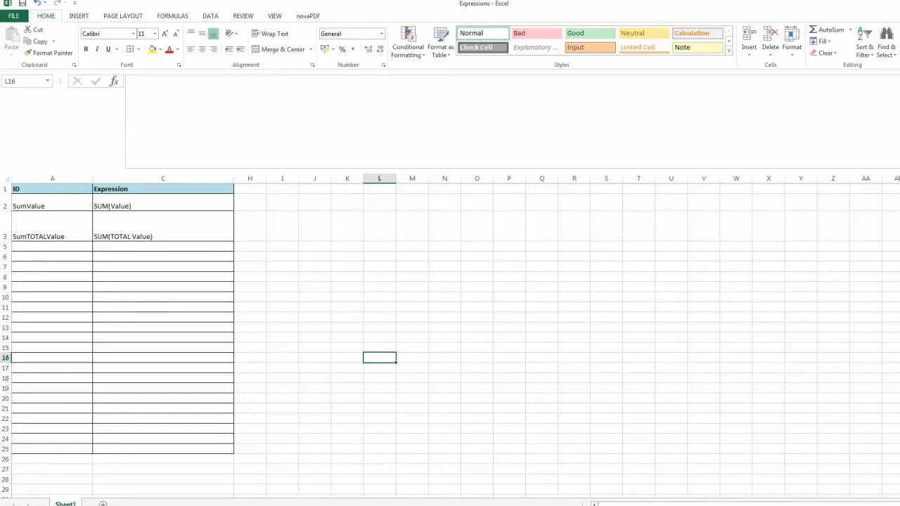
click(201, 471)
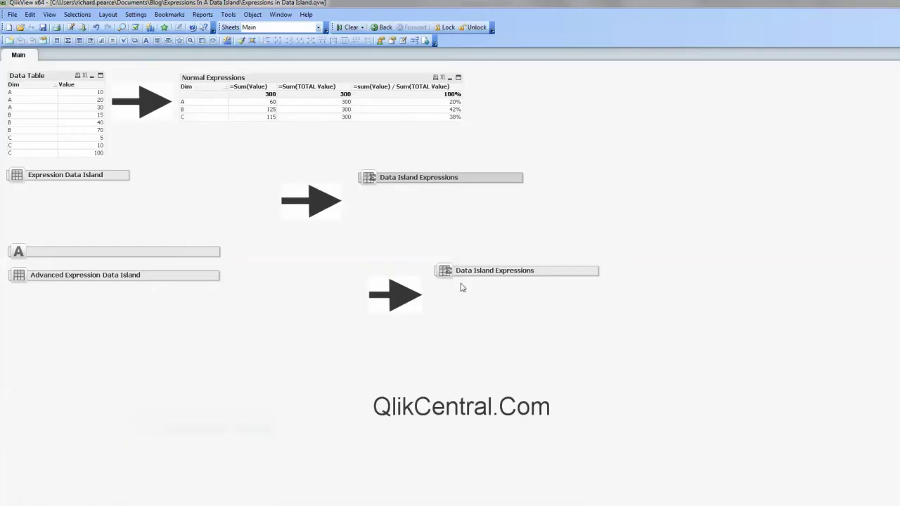
double_click(117, 177)
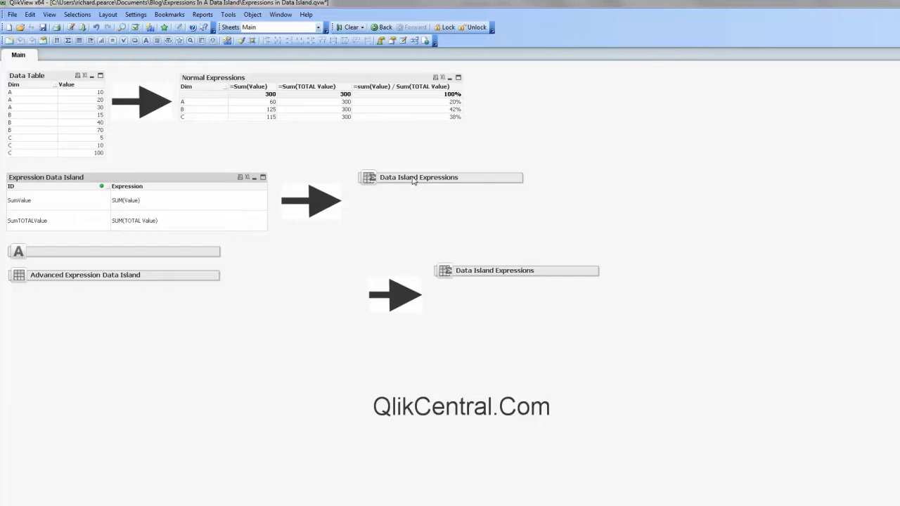
double_click(413, 180)
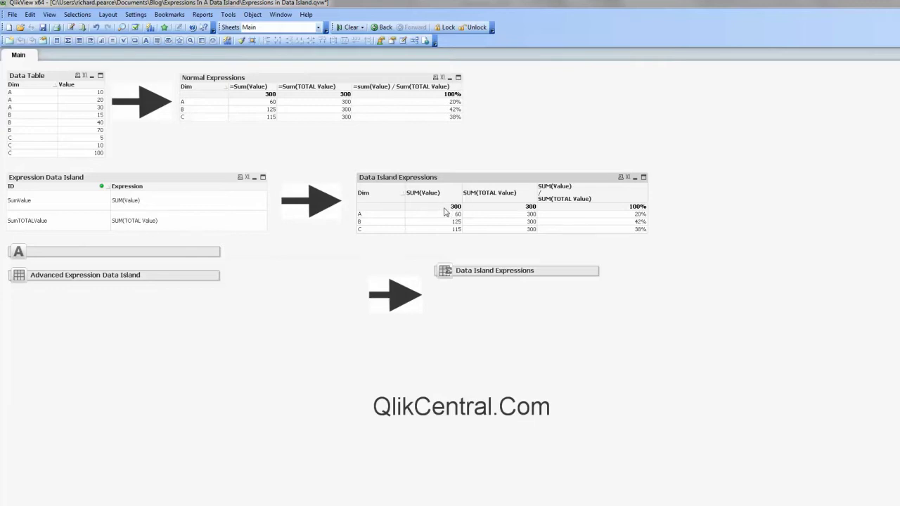
double_click(19, 253)
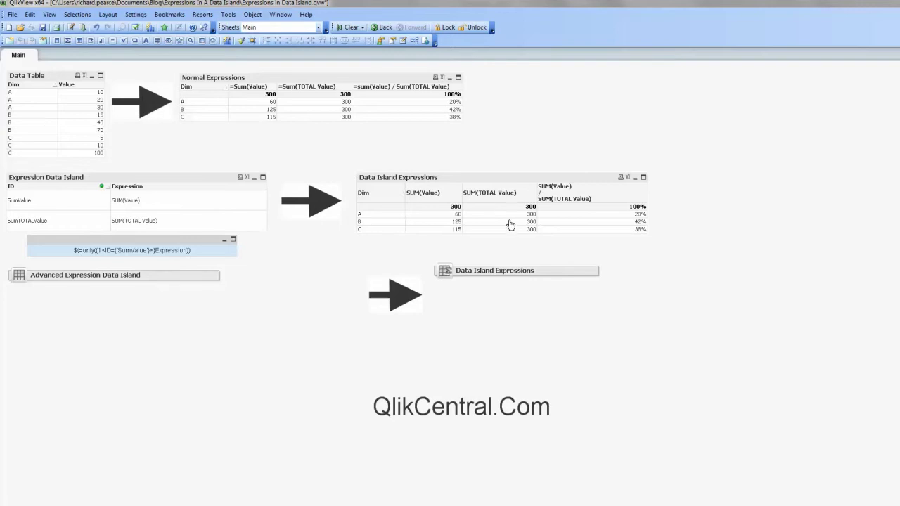
Step: Minimize the lookup text object and review the chart's SumValue expression definition without changes
click(224, 242)
right_click(463, 180)
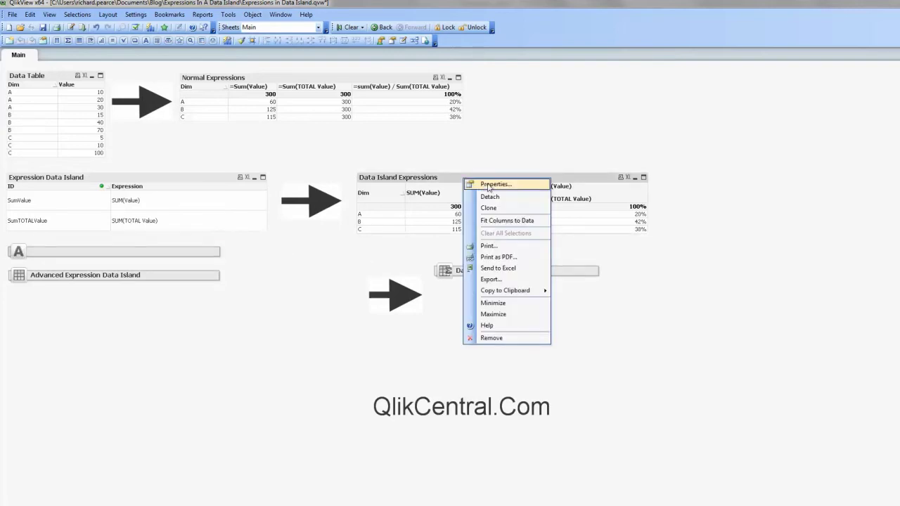
click(493, 183)
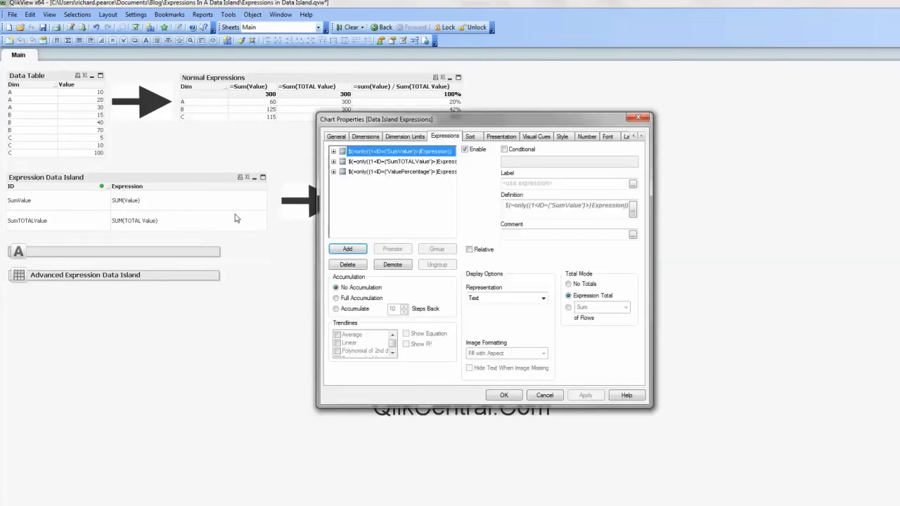
click(631, 210)
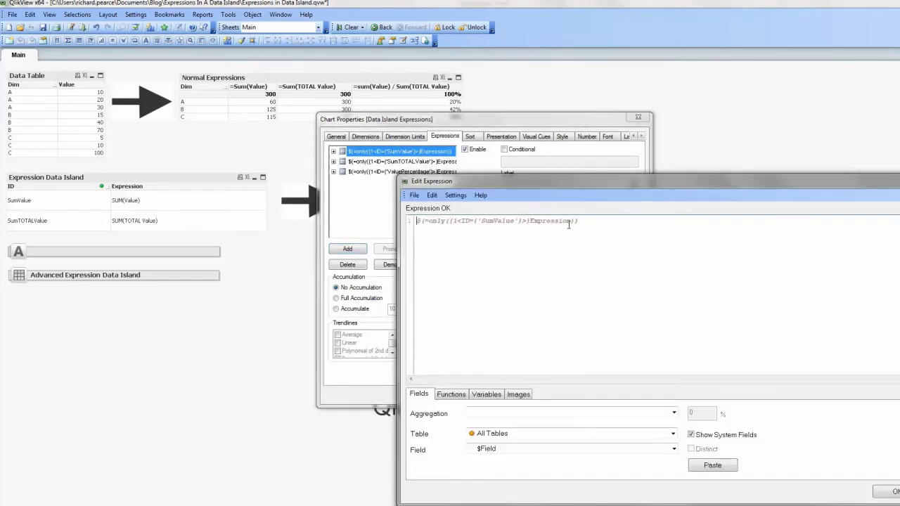
click(886, 491)
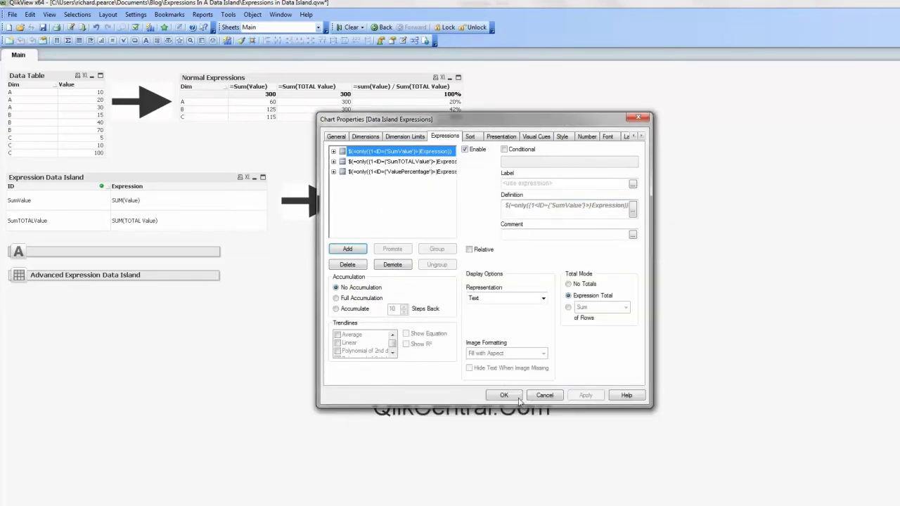
click(513, 396)
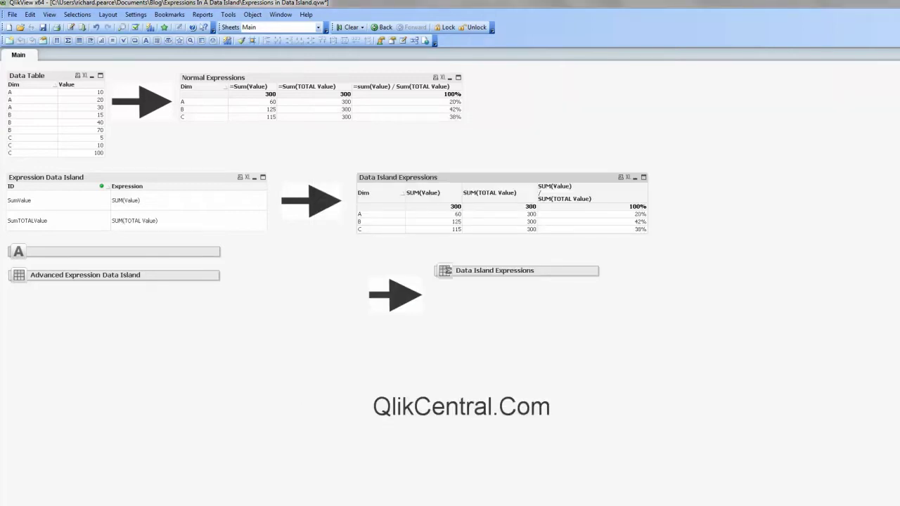
Step: Adjust the height of row 3 on the Excel Expressions sheet
mouse_move(295, 505)
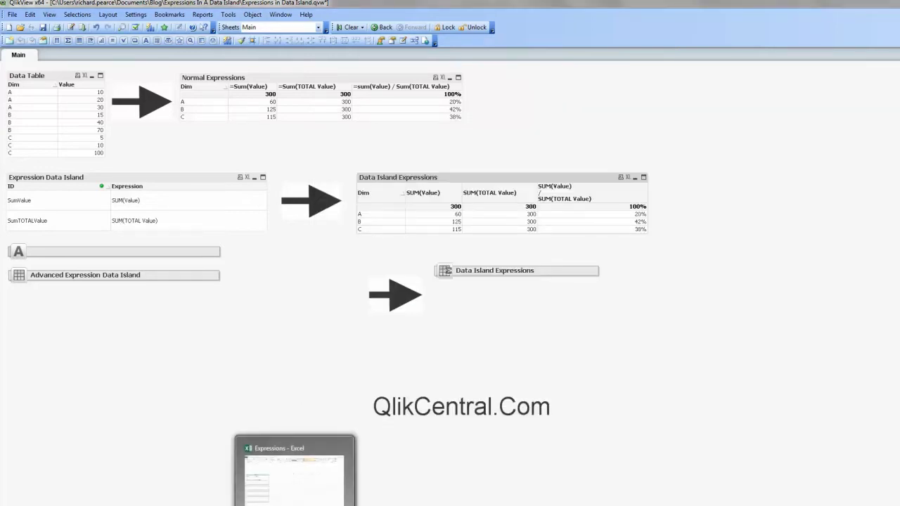
click(294, 485)
drag(5, 226, 8, 248)
click(286, 499)
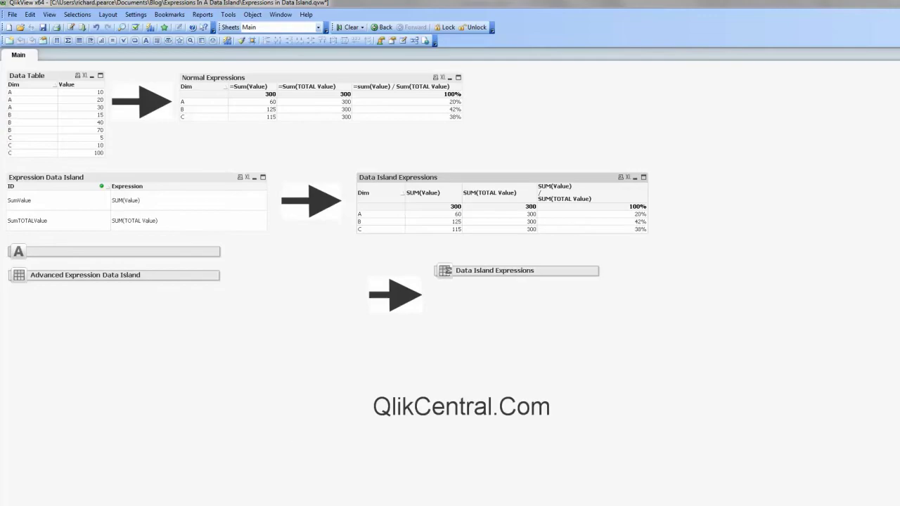
Step: Unhide the hidden ValuePercentage row on the Excel Expressions sheet
key(alt+Tab)
click(285, 276)
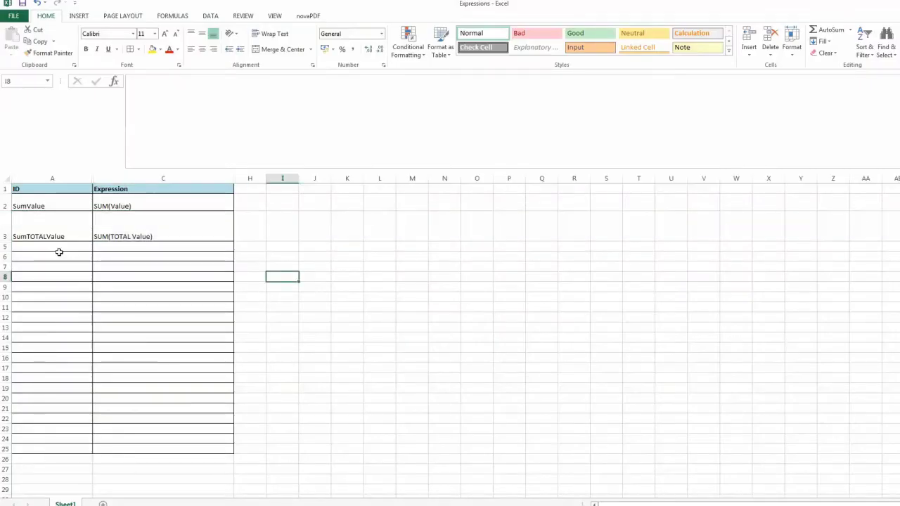
click(7, 237)
right_click(7, 237)
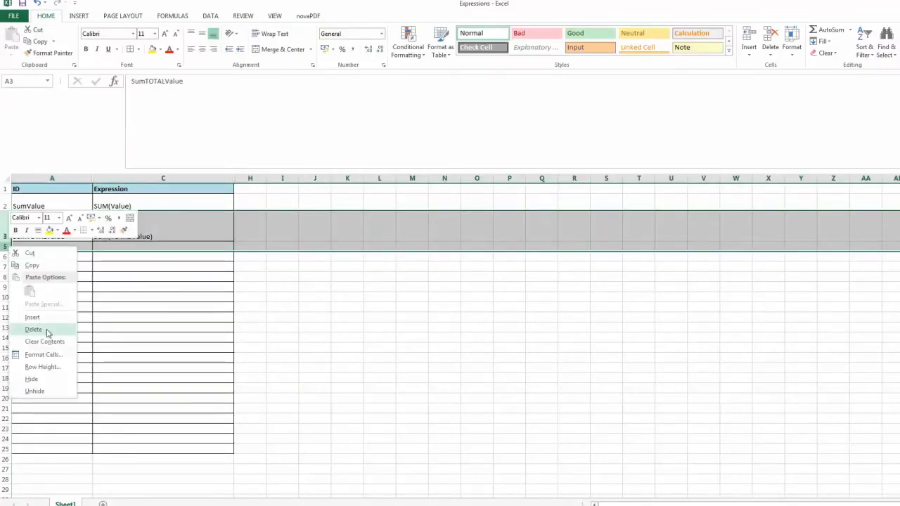
click(34, 391)
click(303, 336)
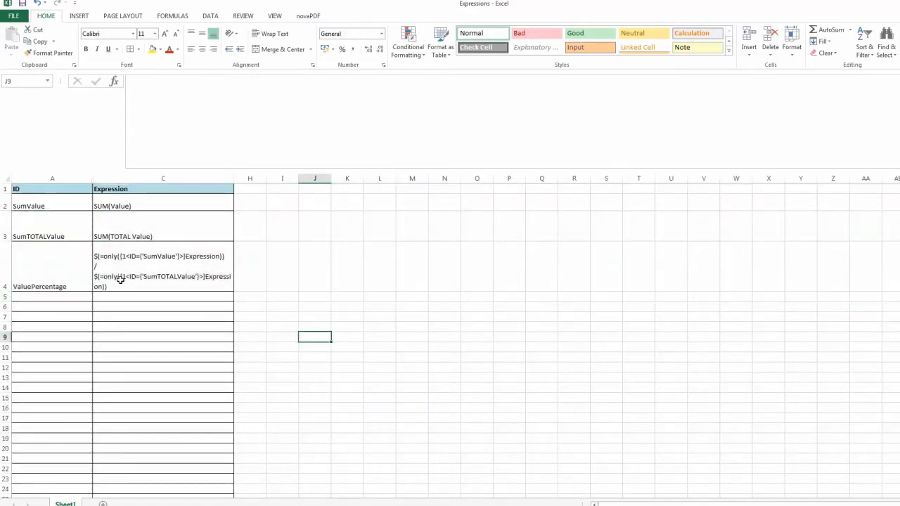
Step: Inspect the ValuePercentage ID and SUM(Value) expression cells before going back to QlikView
click(64, 271)
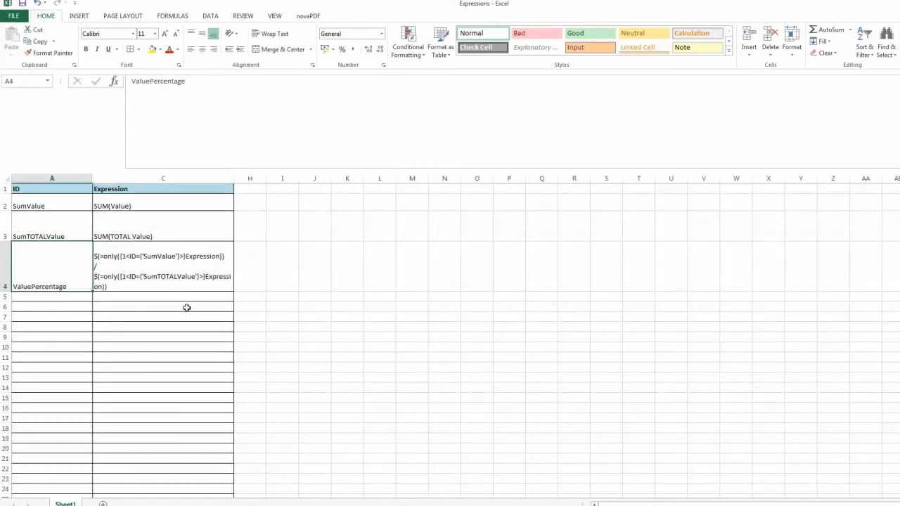
click(123, 208)
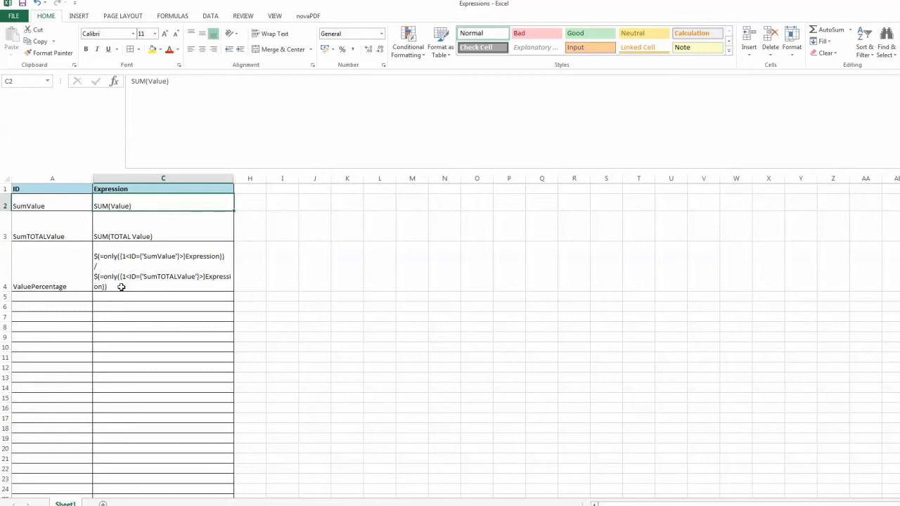
key(alt+Tab)
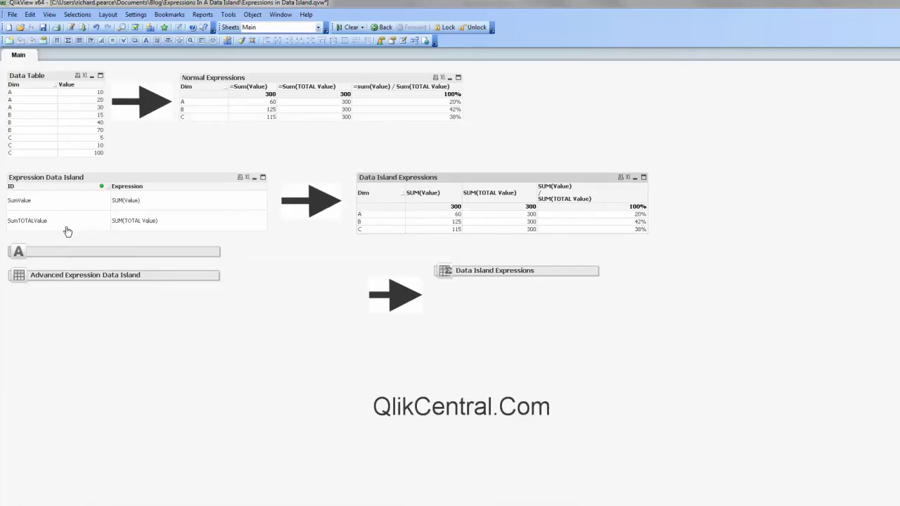
Step: Check the island's SumTOTALValue row and review the chart's ValuePercentage expression definition
click(73, 222)
click(94, 205)
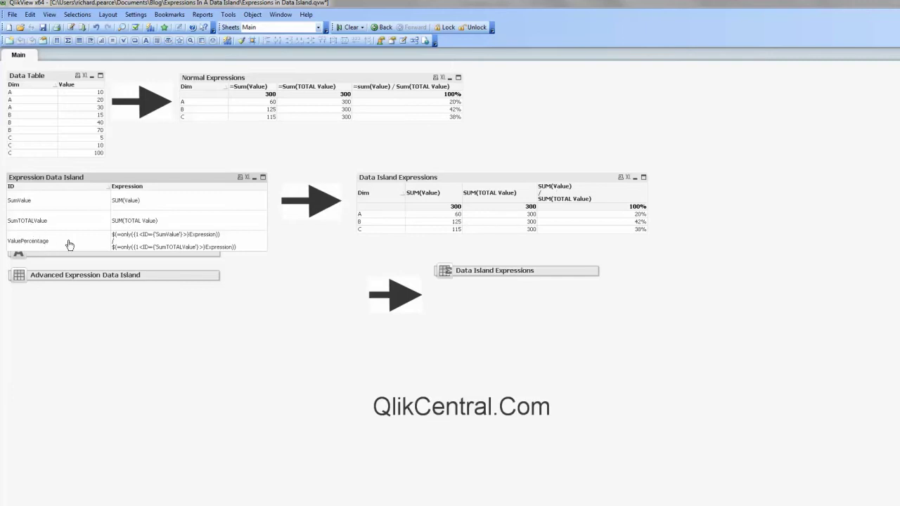
click(583, 185)
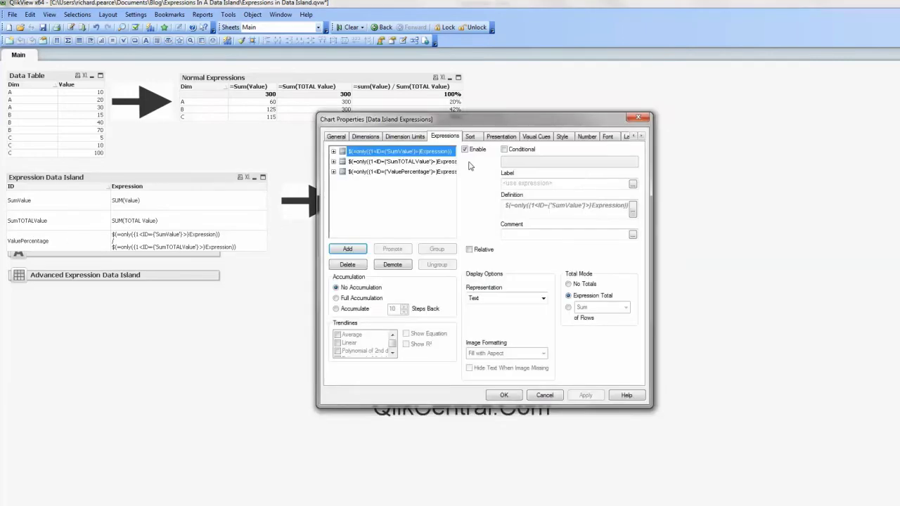
click(401, 172)
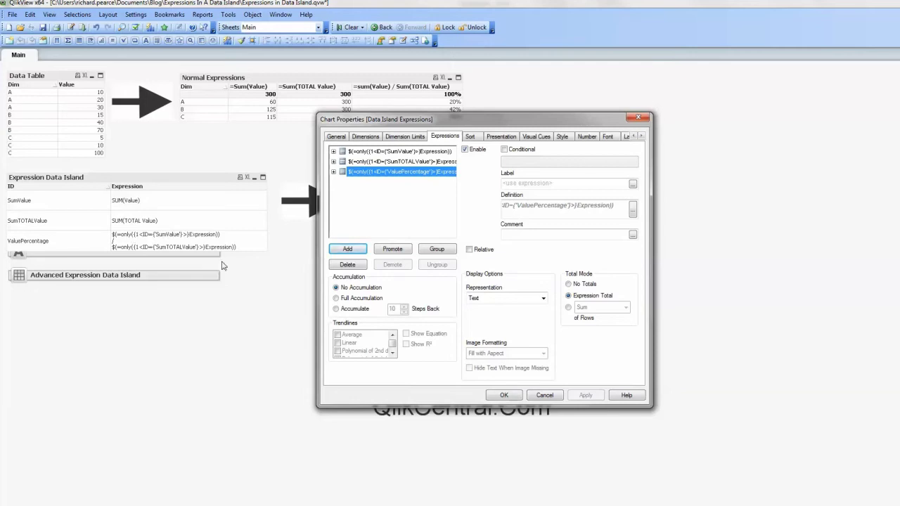
click(503, 396)
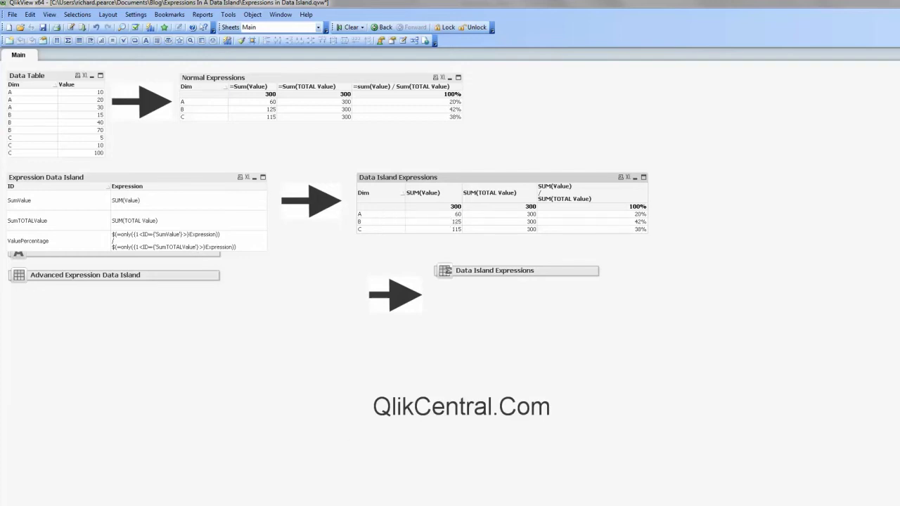
Step: Unhide columns B–G (Label, Help Text, Grouping, Dashboard 1, Dashboard 2) in Excel
click(285, 450)
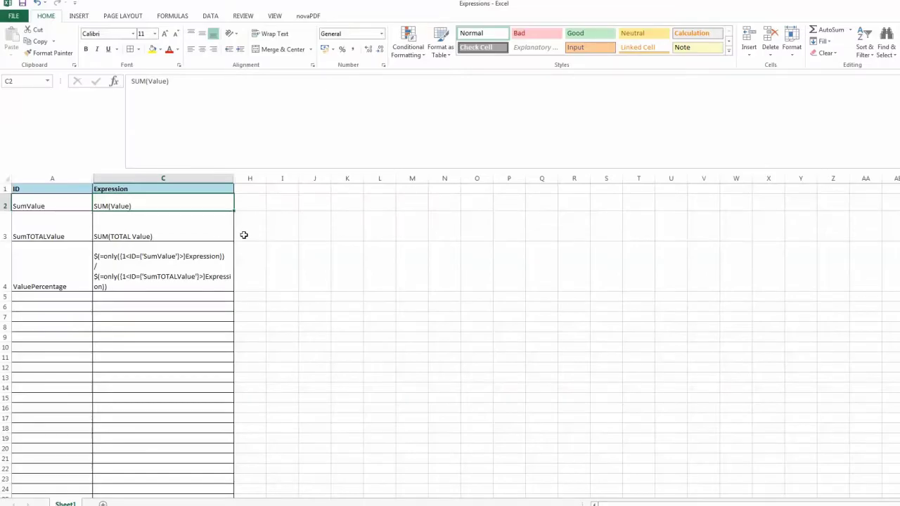
drag(83, 173, 281, 177)
right_click(281, 177)
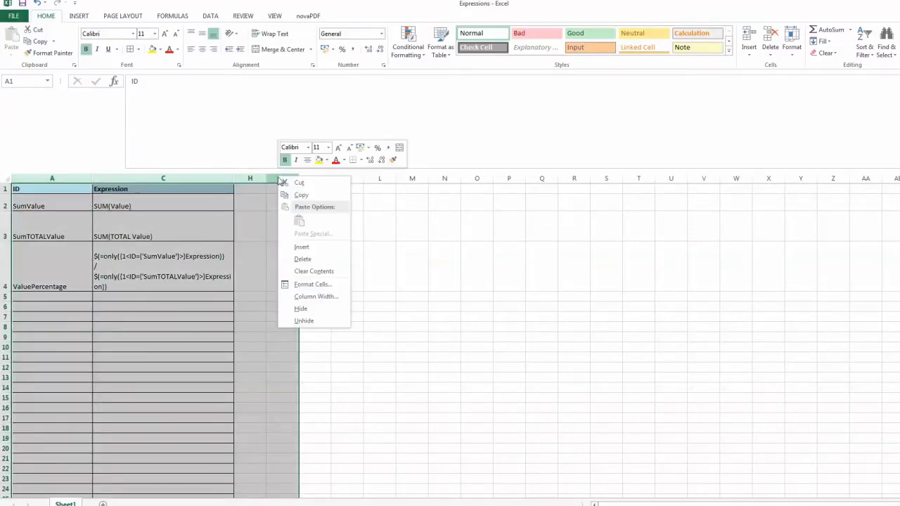
click(308, 321)
click(327, 308)
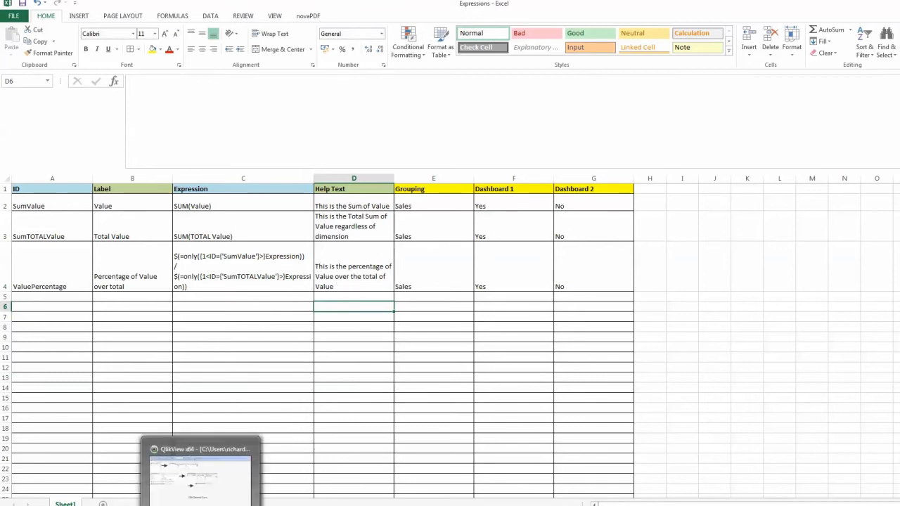
click(200, 470)
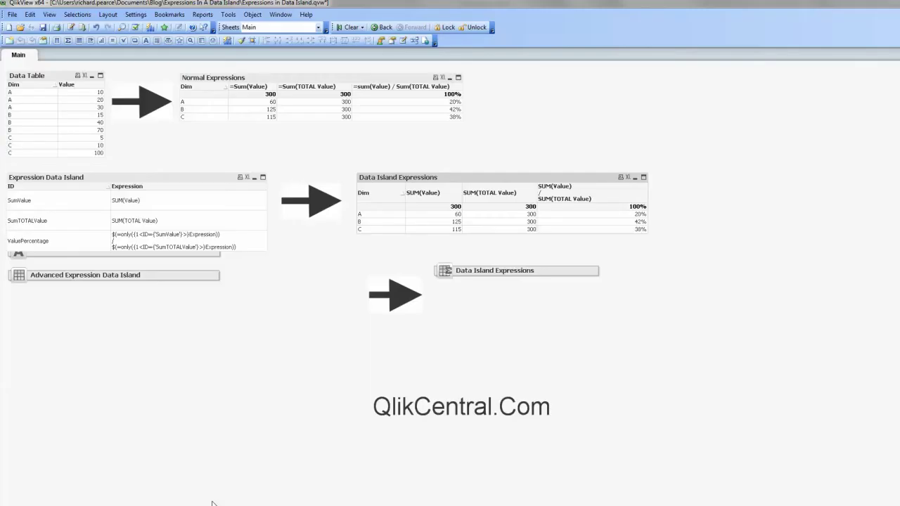
Step: Swap the basic island table and chart for the Advanced Expression Data Island table and labelled chart
click(255, 178)
click(636, 179)
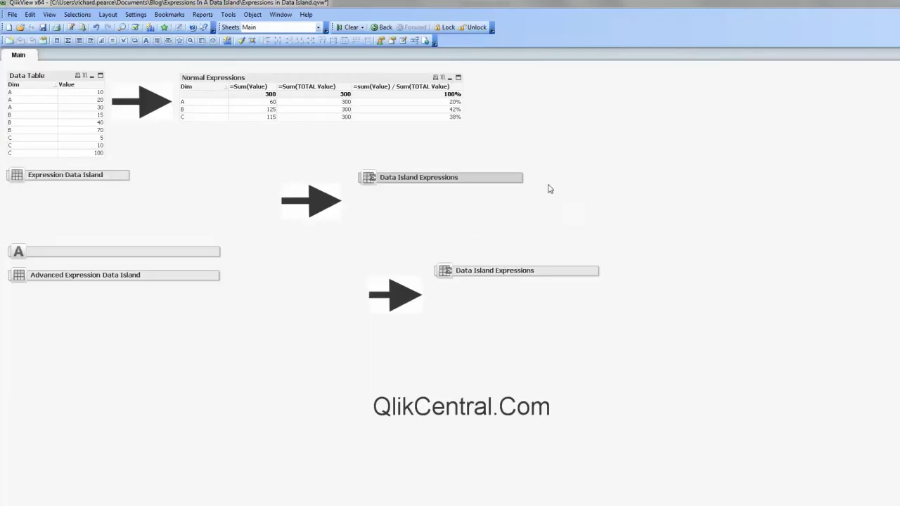
double_click(110, 278)
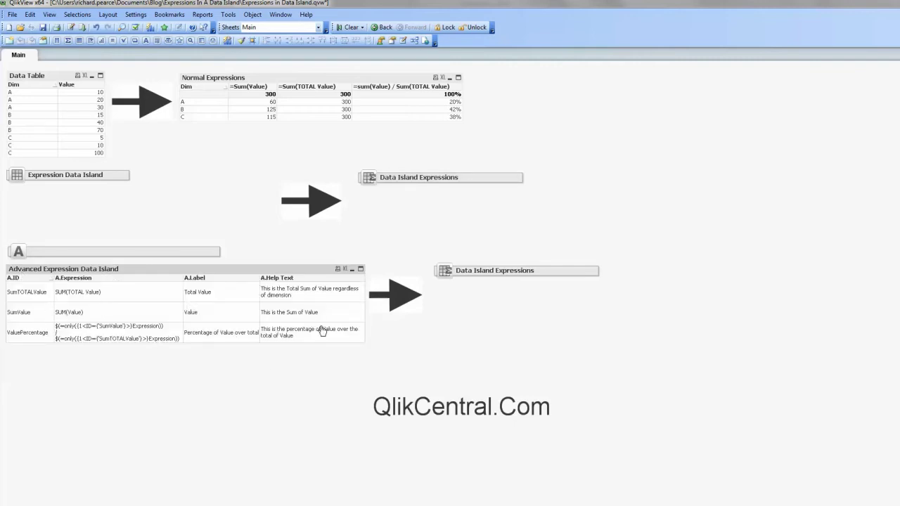
double_click(467, 273)
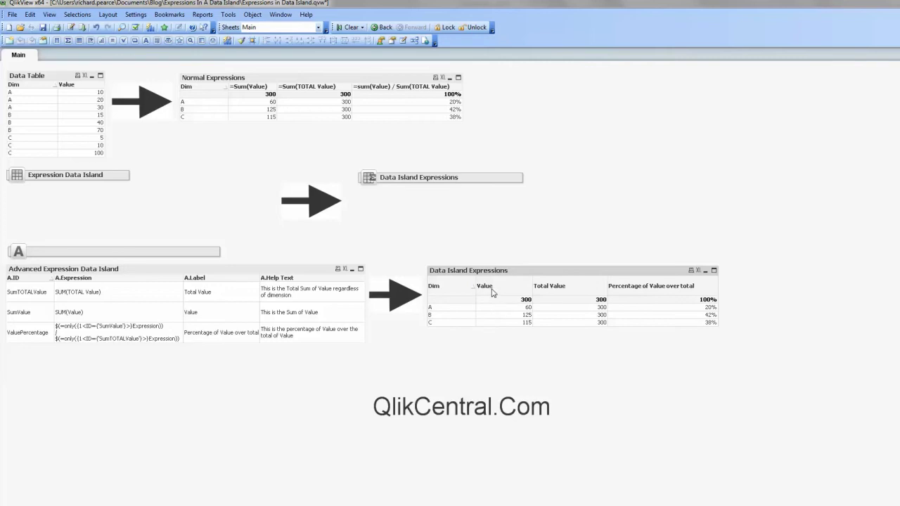
mouse_move(492, 292)
mouse_move(568, 292)
Step: Review the chart's expression Label and Comment settings, cancel, and switch to Excel
right_click(493, 291)
click(501, 294)
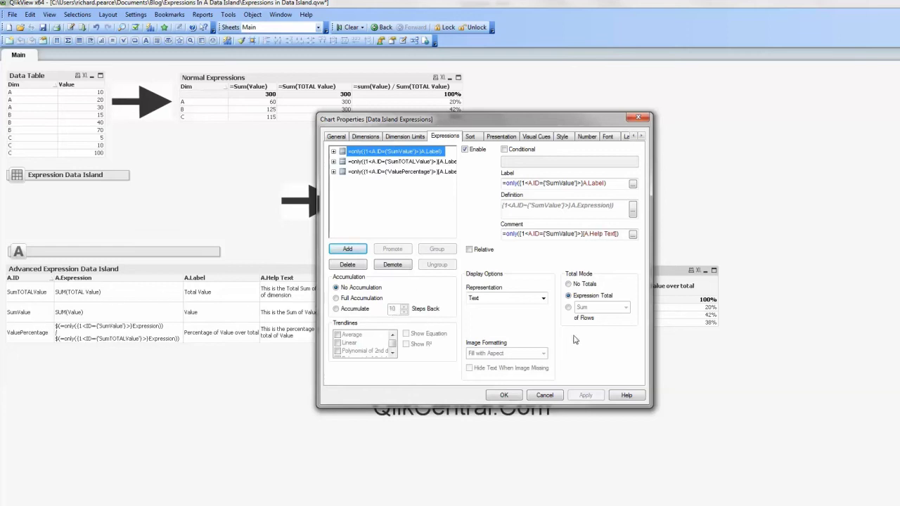
click(533, 400)
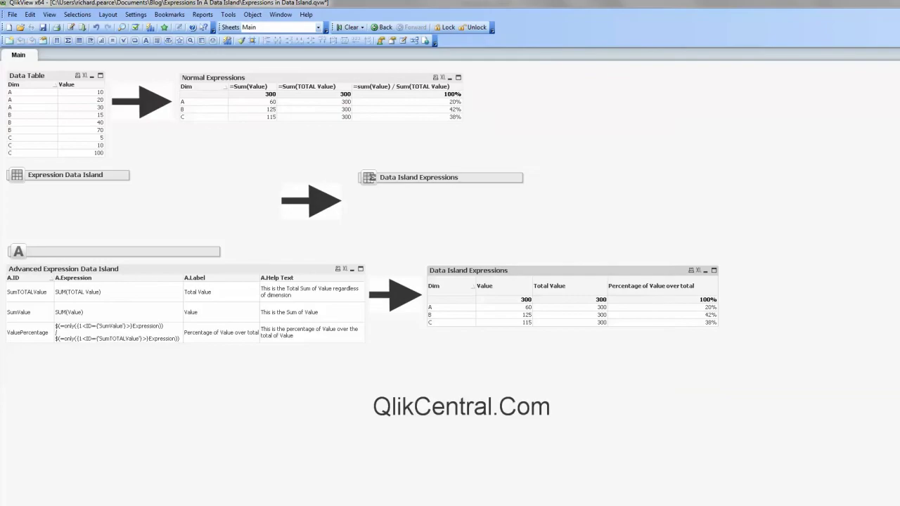
key(alt+Tab)
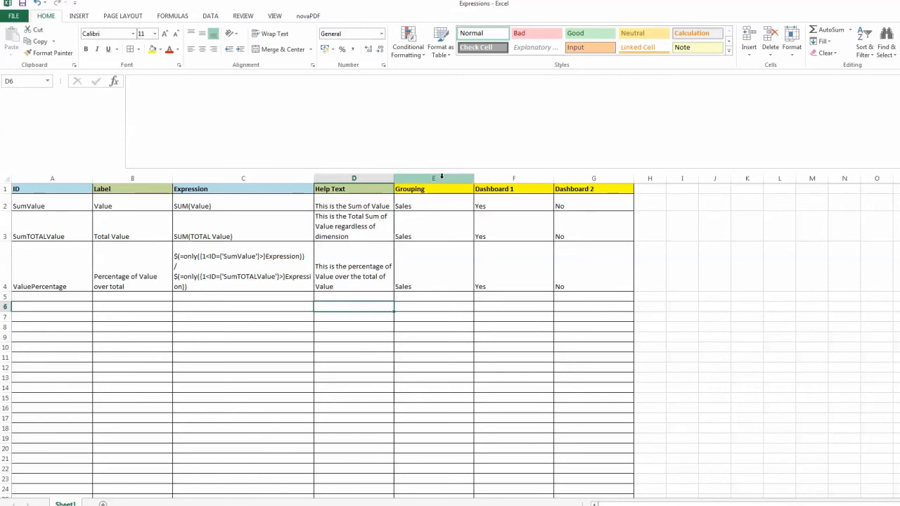
Step: Select the Grouping and Dashboard columns, then the SumTOTALValue Dashboard 1 cell
drag(442, 177, 572, 177)
click(532, 235)
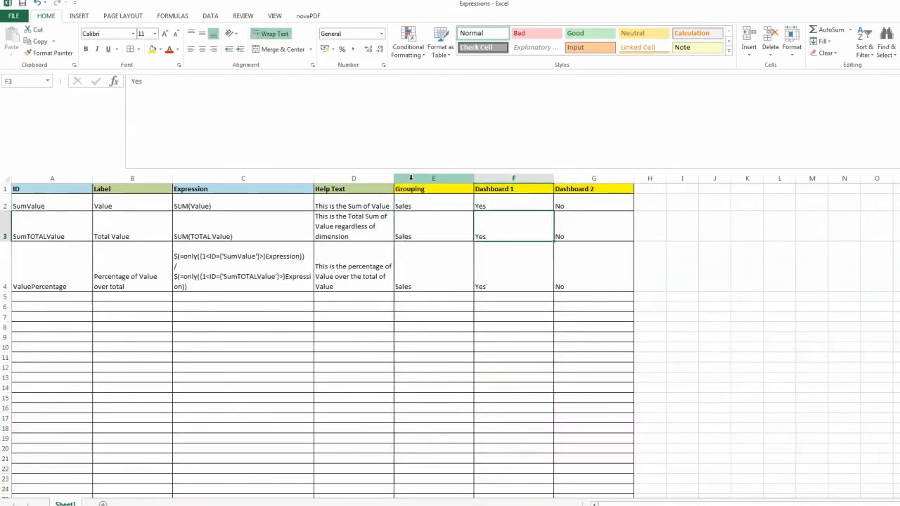